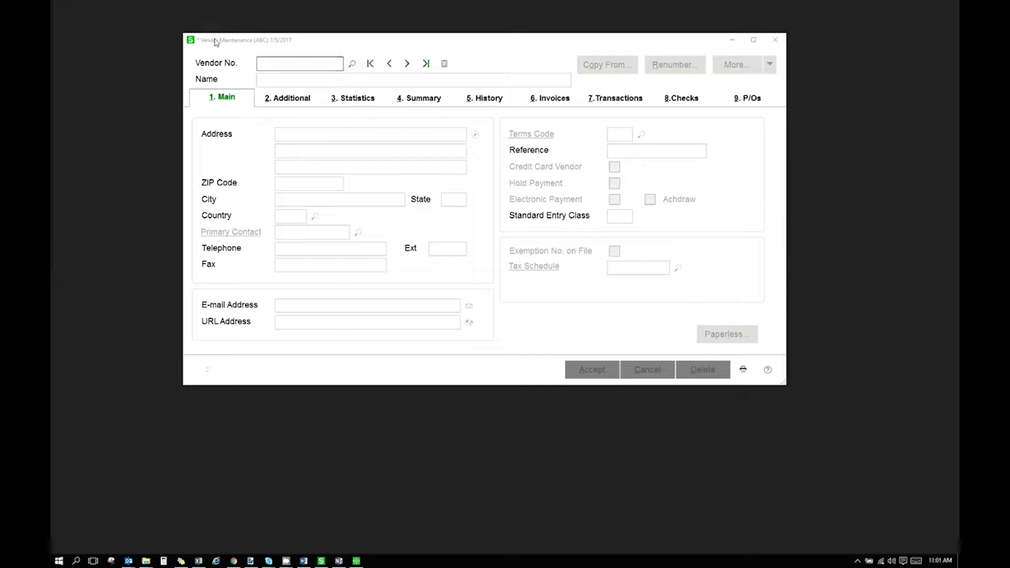
# Create a new custom lookup view for the vendor list, described as Vendor Balances and set as the default view.
pyautogui.click(352, 64)
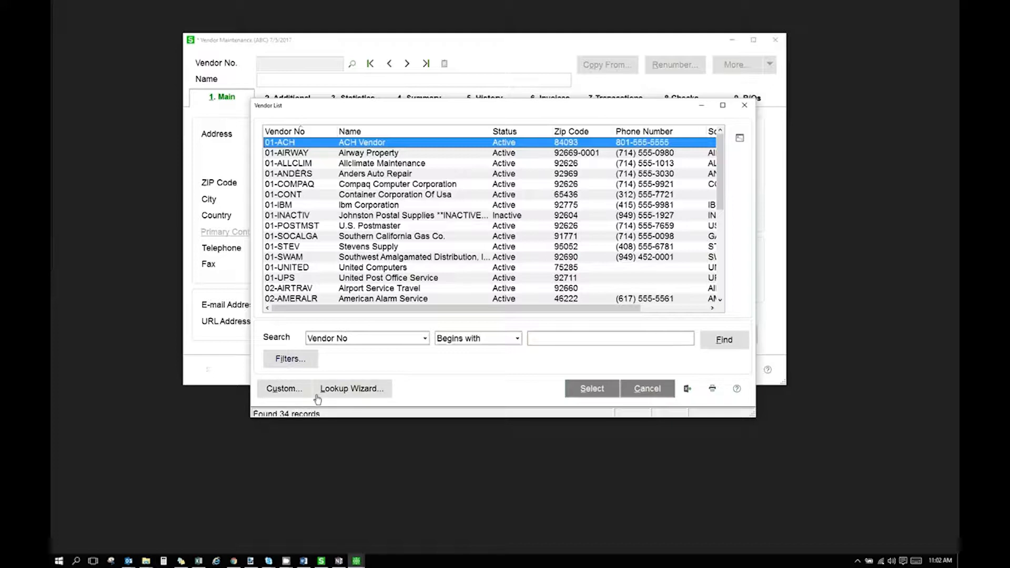
pyautogui.click(285, 391)
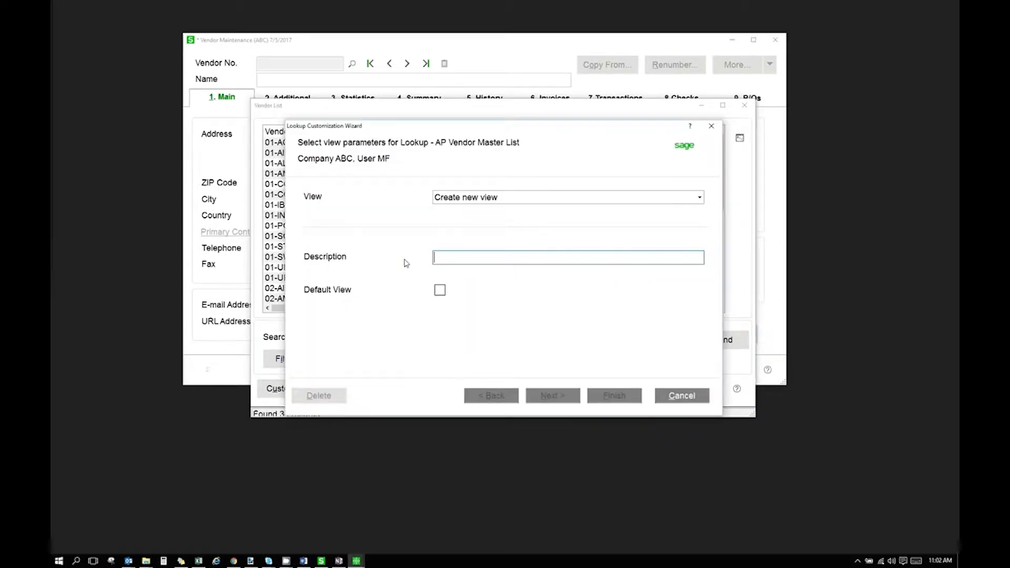
pyautogui.click(521, 198)
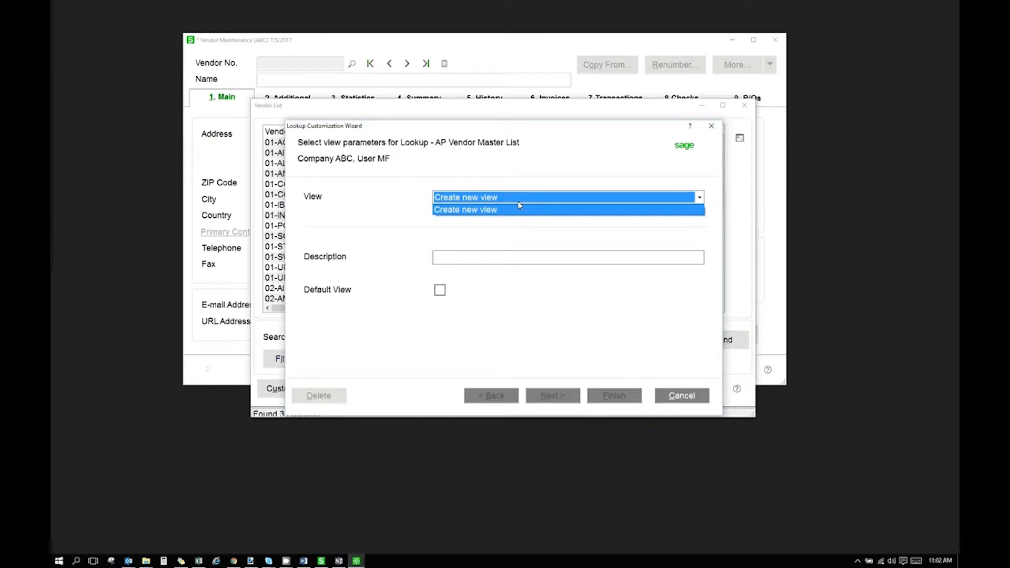
pyautogui.click(504, 260)
pyautogui.write('Vendor ')
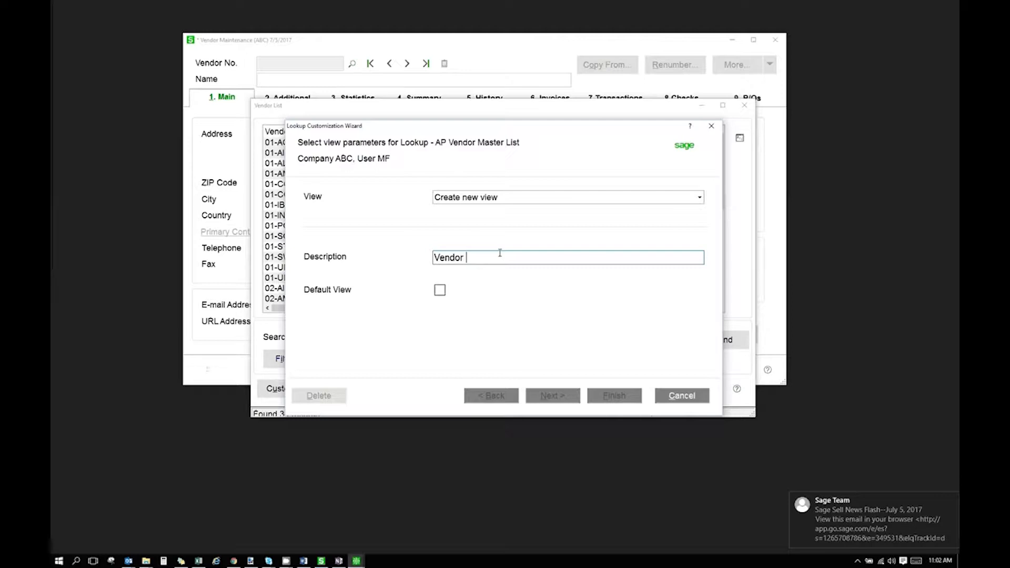
pyautogui.write('Balances')
pyautogui.click(440, 292)
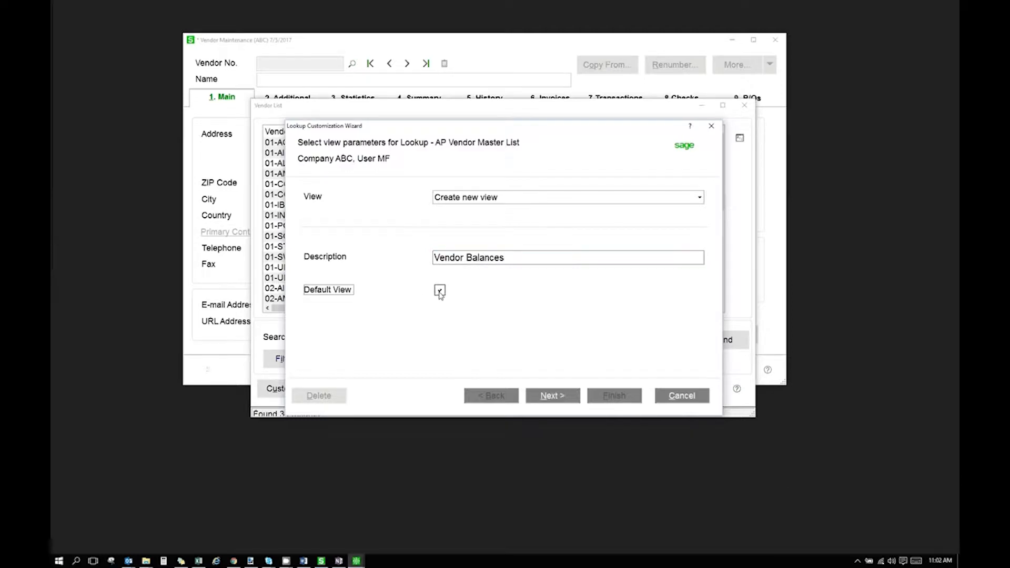
pyautogui.click(552, 399)
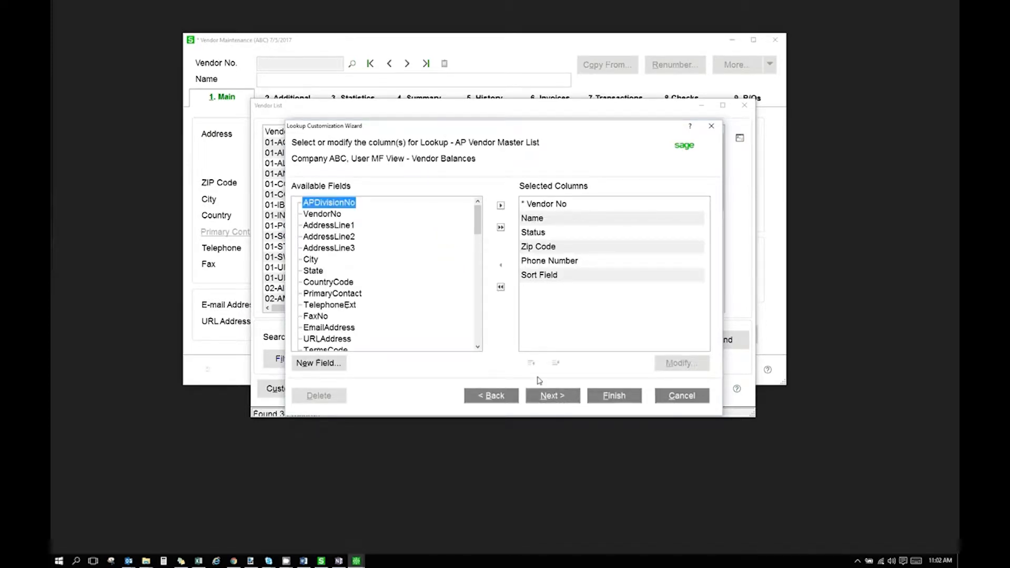
# Remove the Status, Zip Code, Phone Number and Sort Field columns from the view's selected columns.
pyautogui.moveTo(508, 132); pyautogui.dragTo(506, 154)
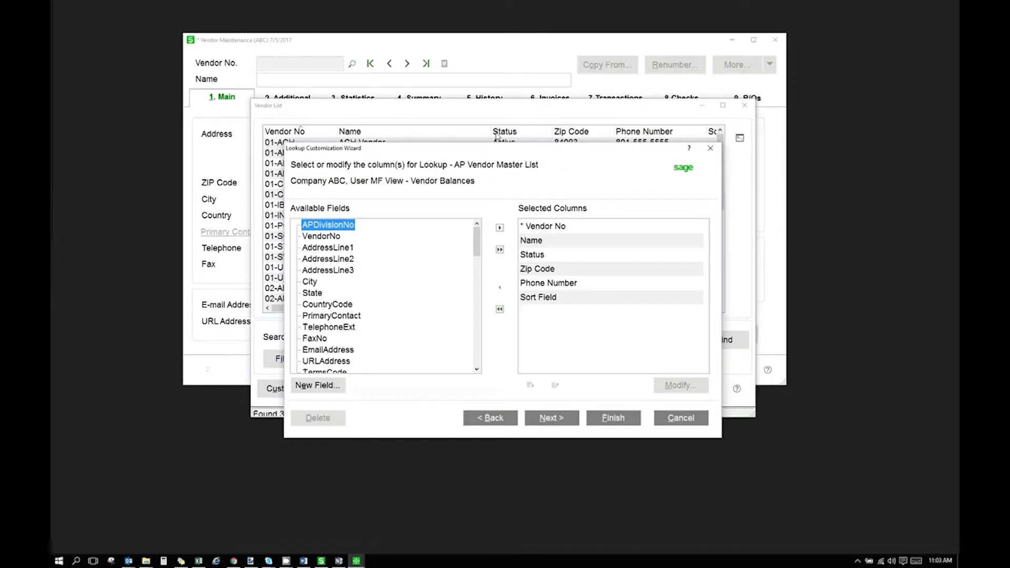
pyautogui.click(532, 254)
pyautogui.click(499, 288)
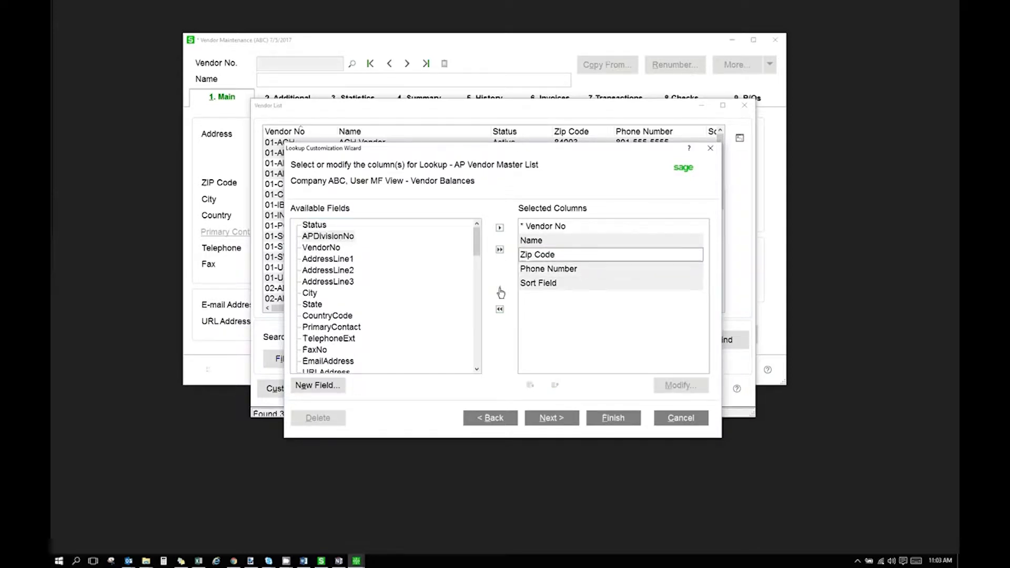
pyautogui.click(546, 257)
pyautogui.click(502, 288)
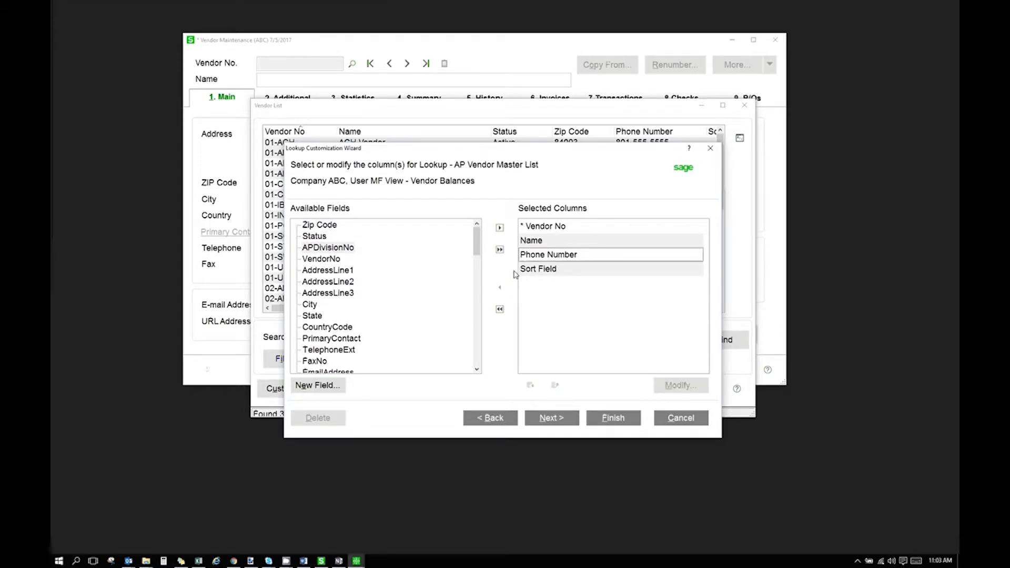
pyautogui.click(524, 255)
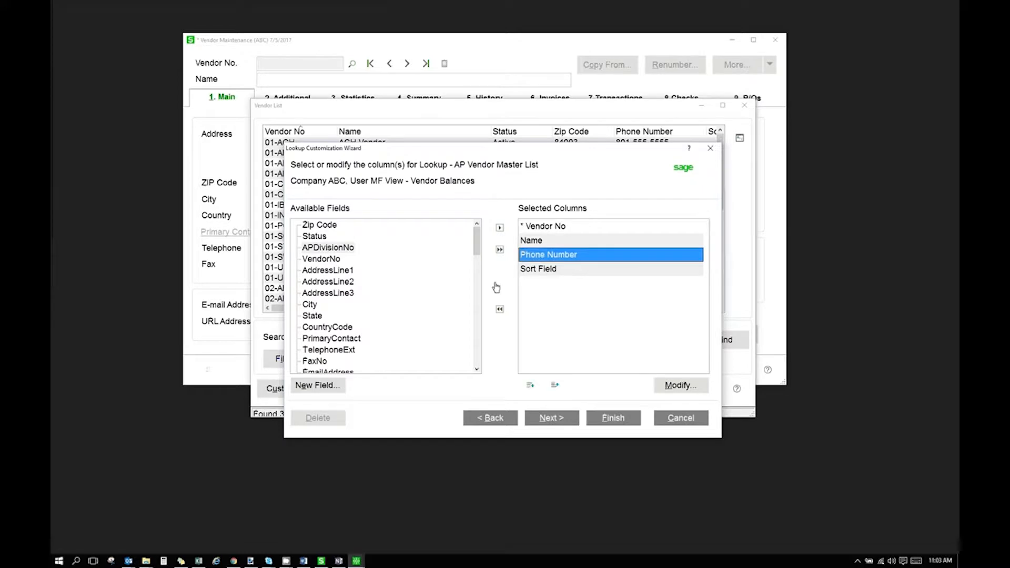
pyautogui.click(499, 288)
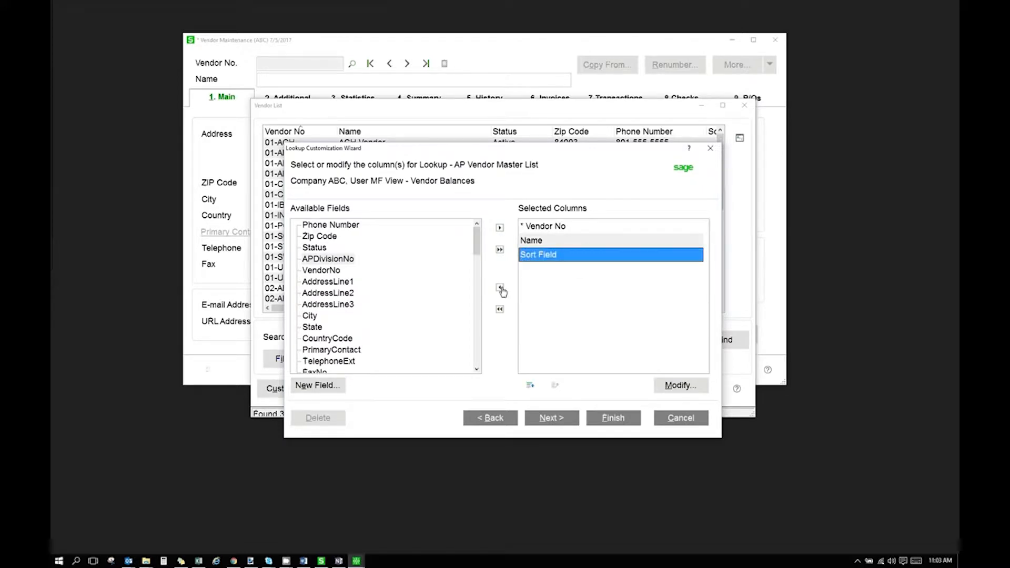
pyautogui.click(500, 287)
# Add the City and ElectronicPayment fields to the view's selected columns.
pyautogui.click(349, 270)
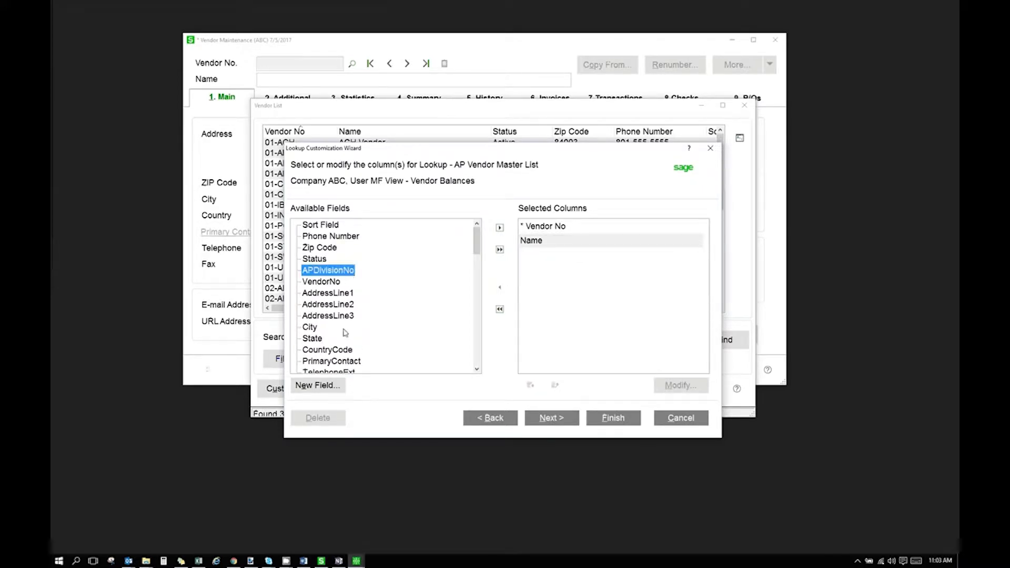
pyautogui.click(315, 329)
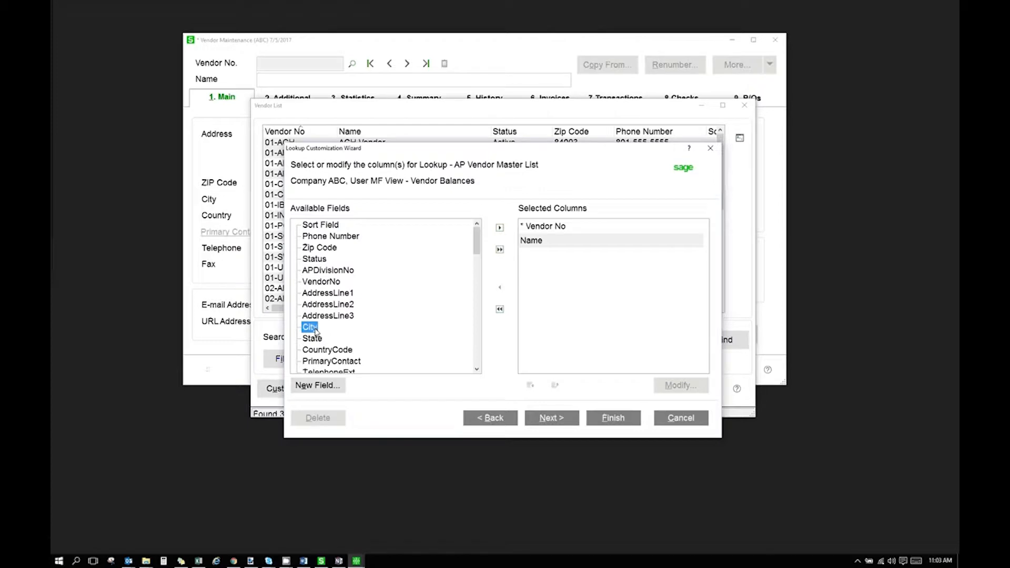
pyautogui.click(500, 228)
pyautogui.scroll(-2, 387, 314)
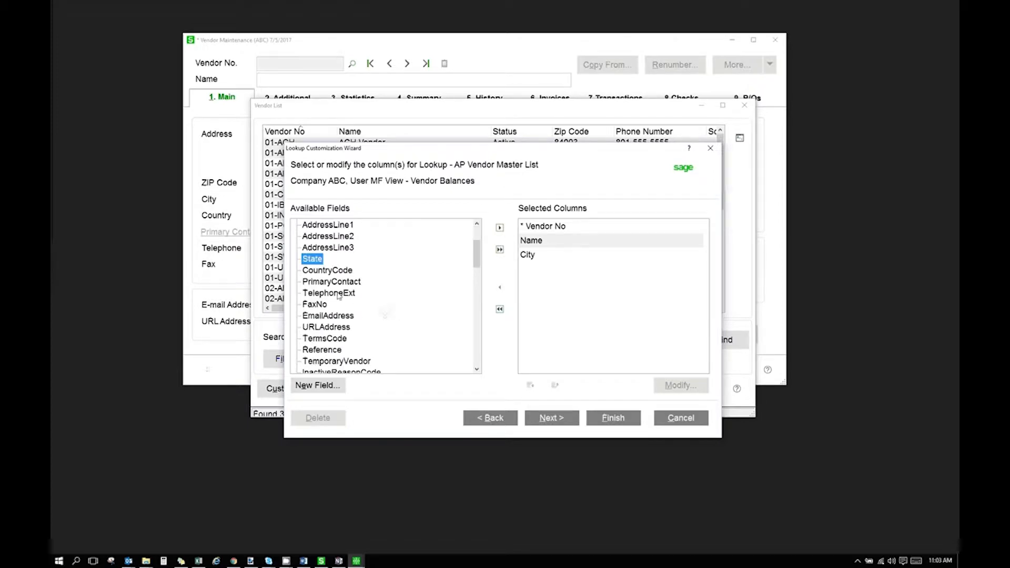
pyautogui.scroll(-3, 342, 299)
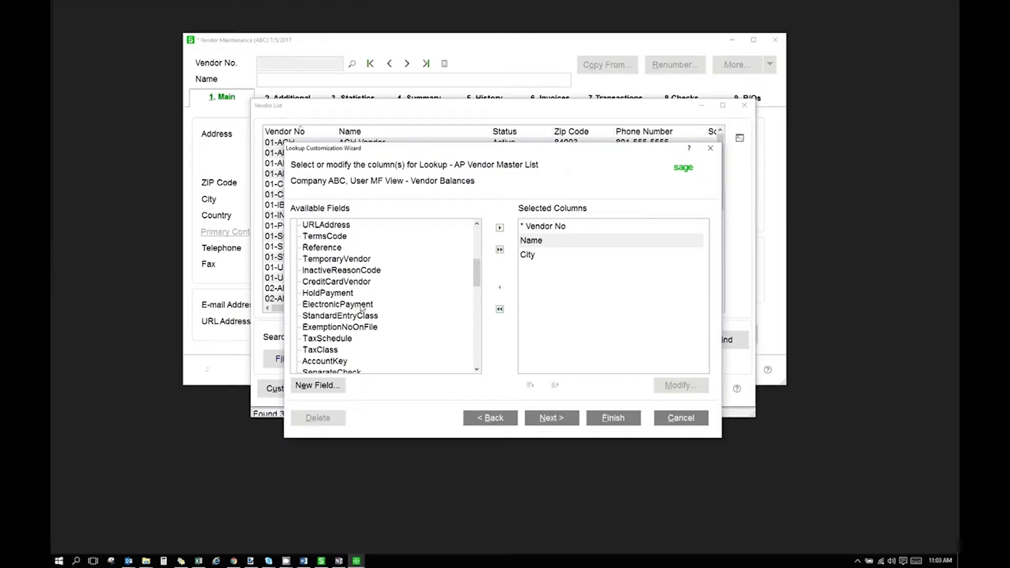
pyautogui.click(361, 306)
pyautogui.click(500, 228)
# Add the BalanceDue field to the view's selected columns.
pyautogui.scroll(-1, 363, 349)
pyautogui.scroll(-2, 363, 349)
pyautogui.scroll(-1, 363, 350)
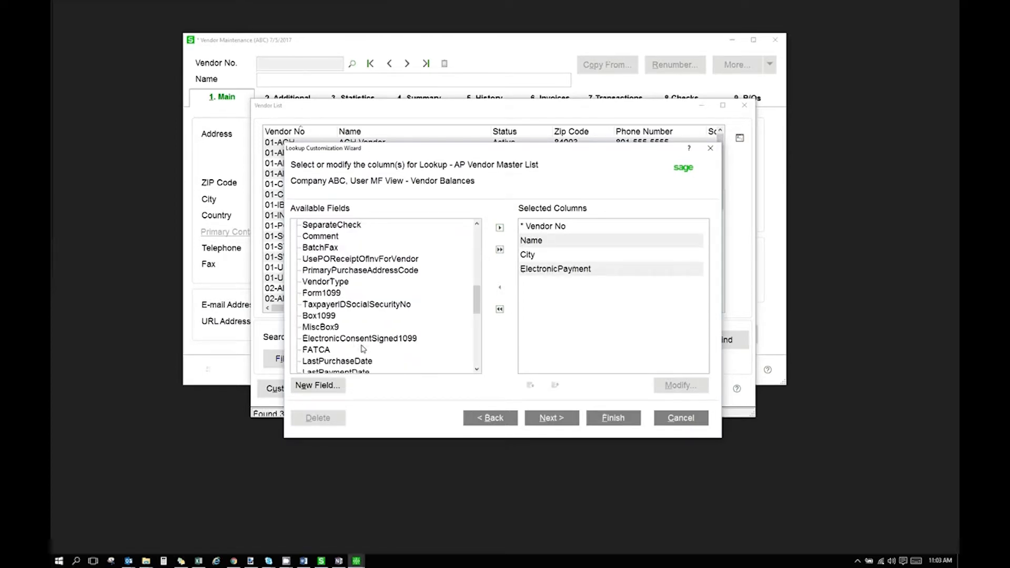
pyautogui.scroll(-1, 363, 349)
pyautogui.scroll(-2, 363, 349)
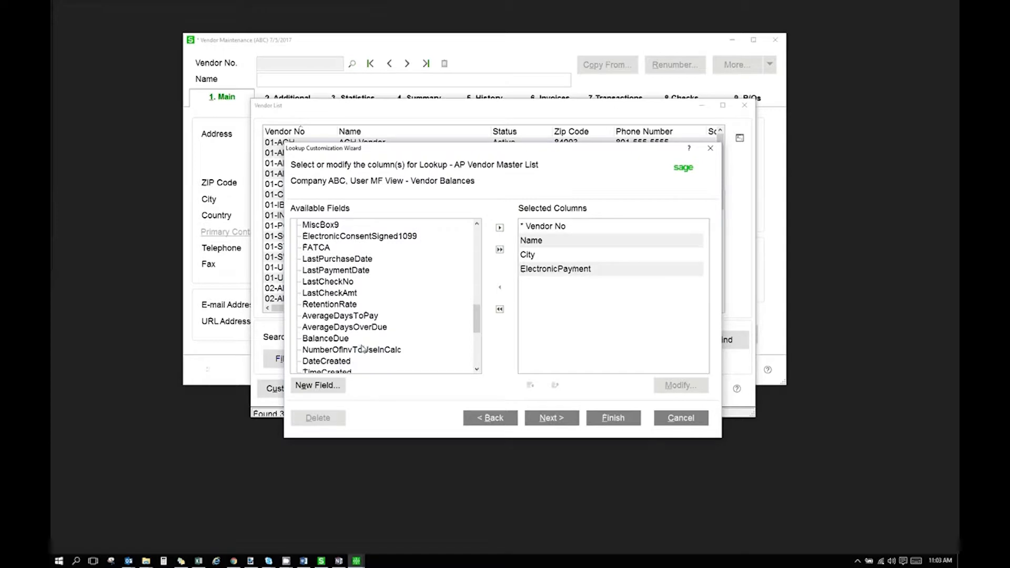
pyautogui.scroll(-1, 363, 349)
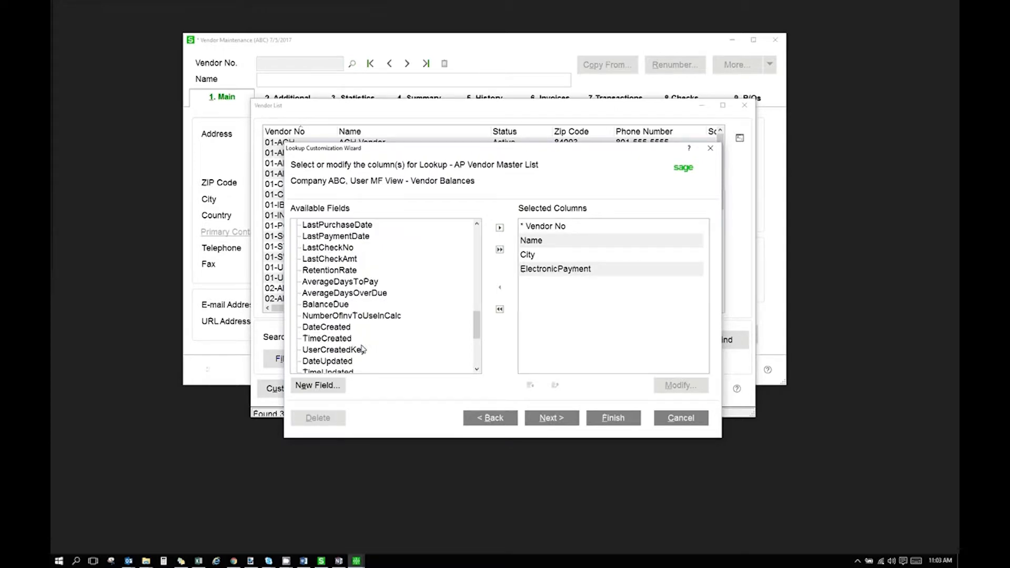
pyautogui.click(334, 308)
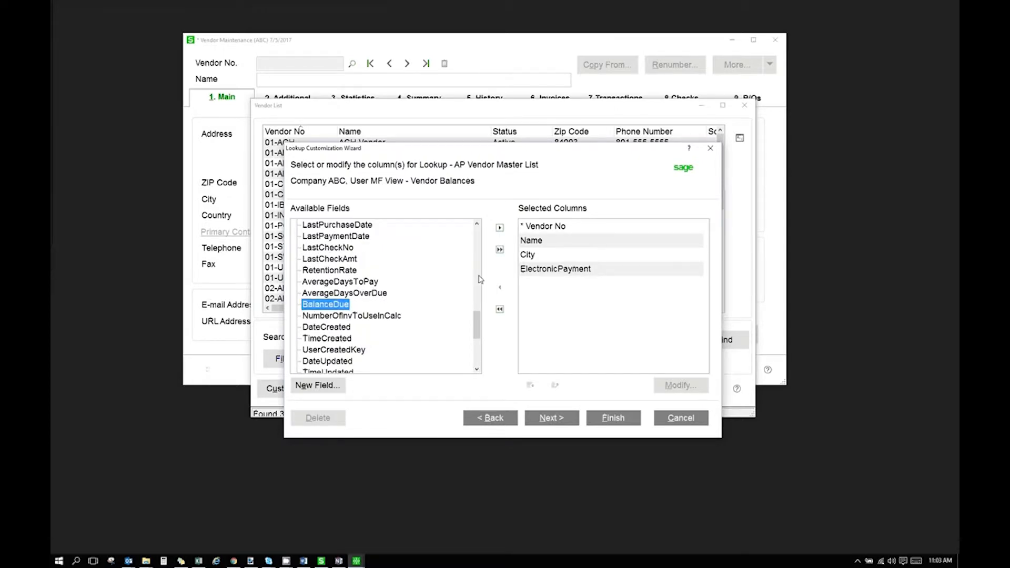
pyautogui.click(500, 228)
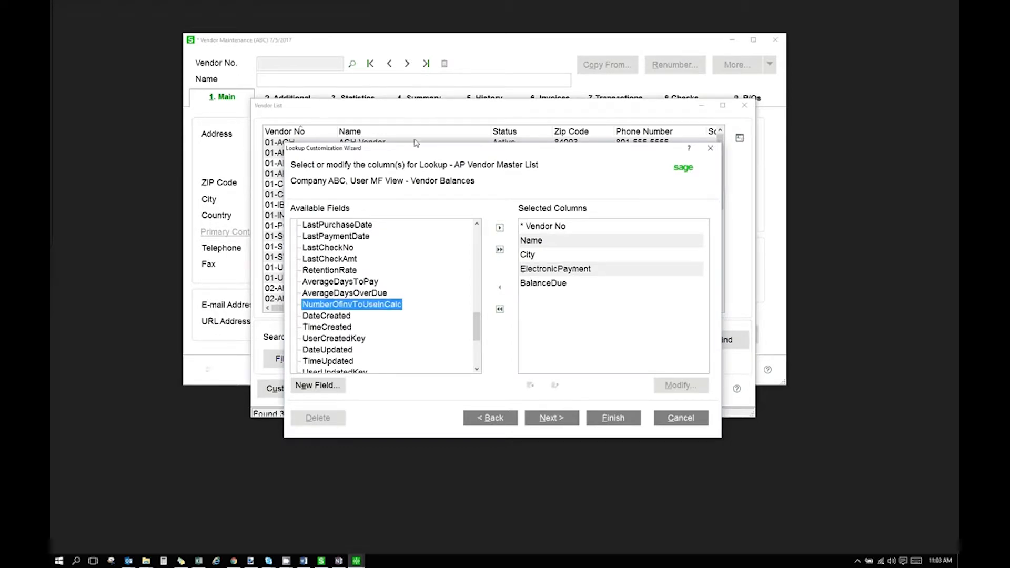
# Add a filter to the view that keeps only vendors whose BalanceDue is Not Equal to 0.
pyautogui.click(554, 422)
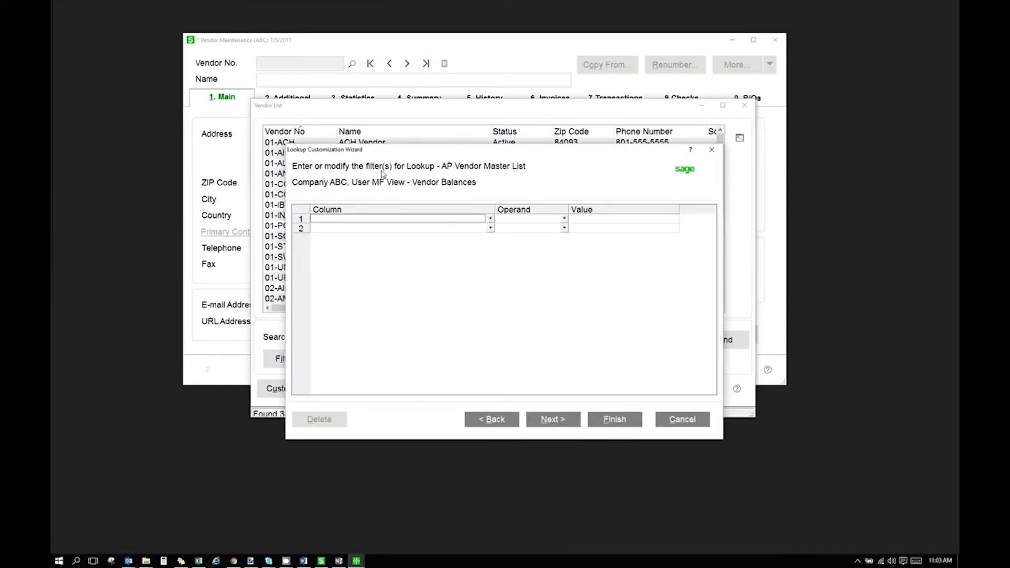
pyautogui.click(490, 219)
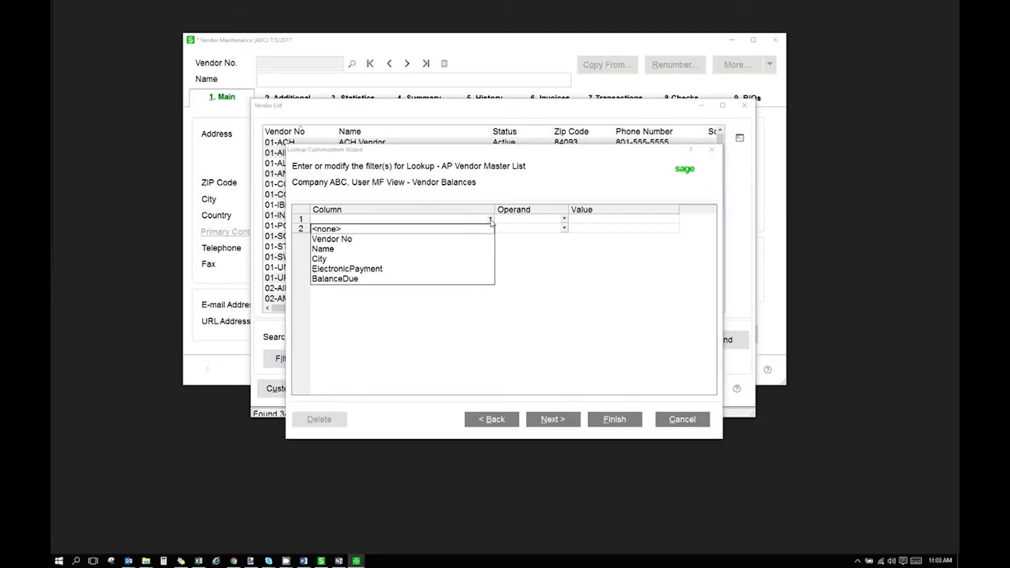
pyautogui.click(340, 279)
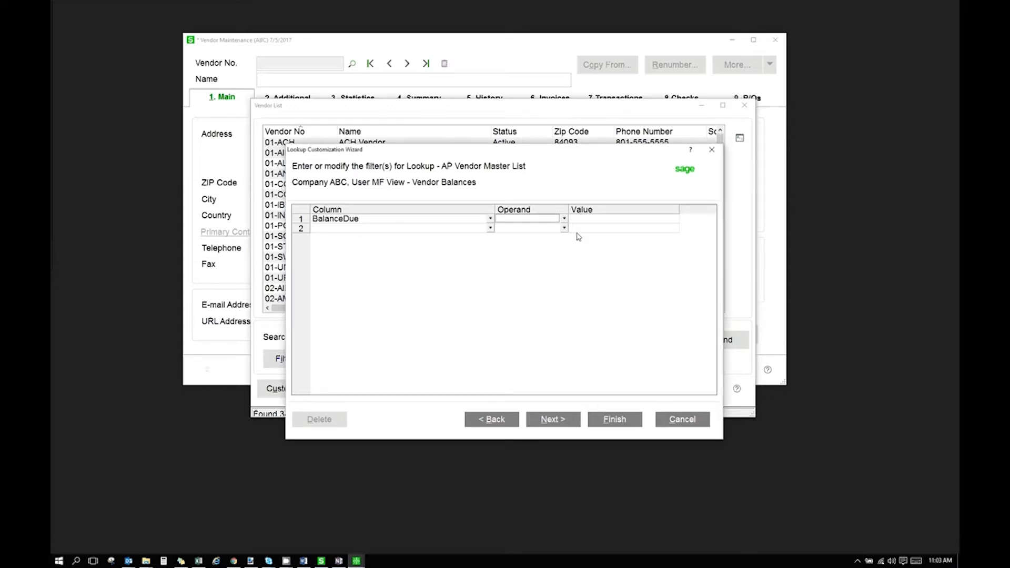
pyautogui.click(564, 219)
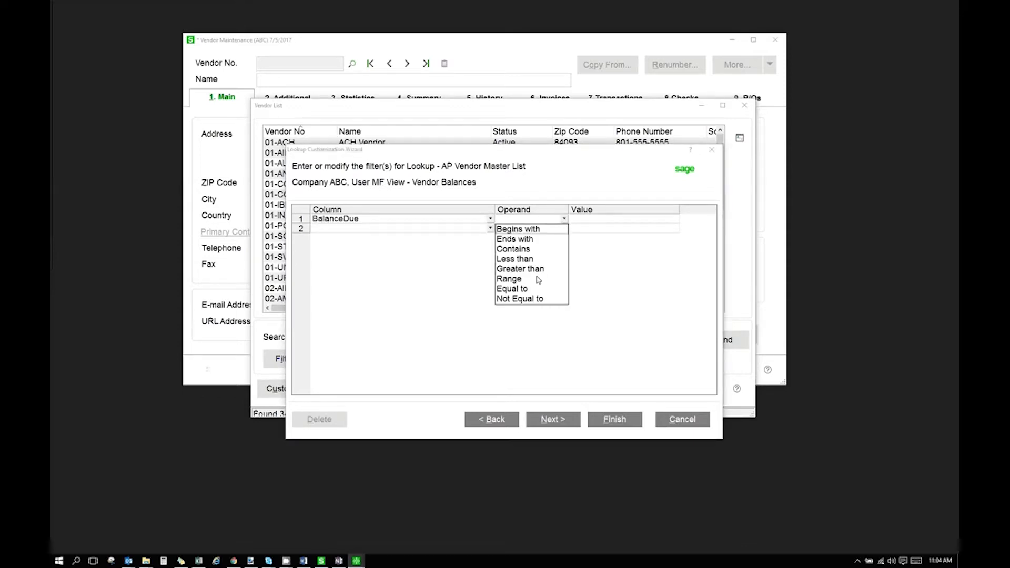
pyautogui.click(531, 299)
pyautogui.click(588, 220)
pyautogui.write('0')
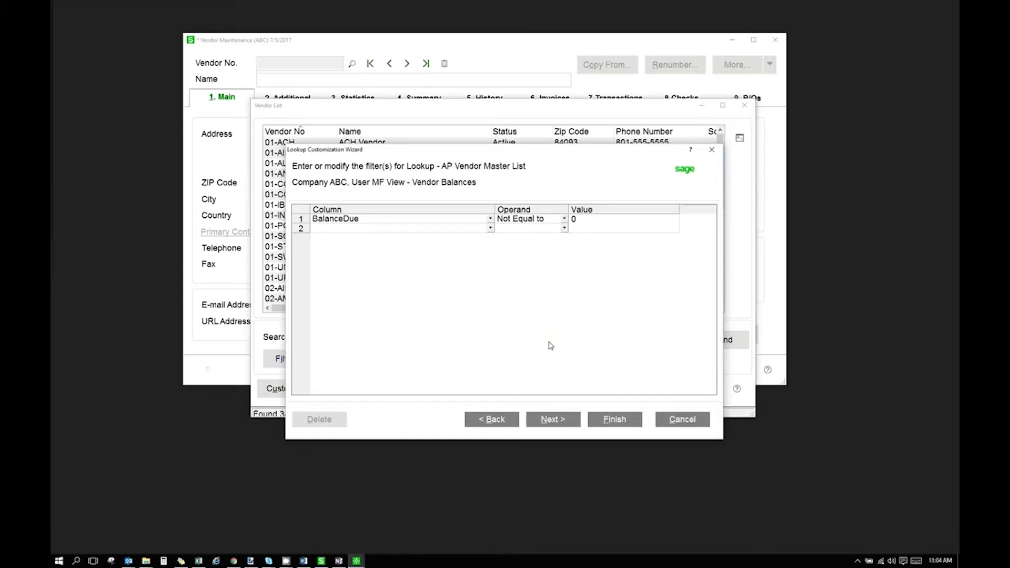
pyautogui.press('Tab')
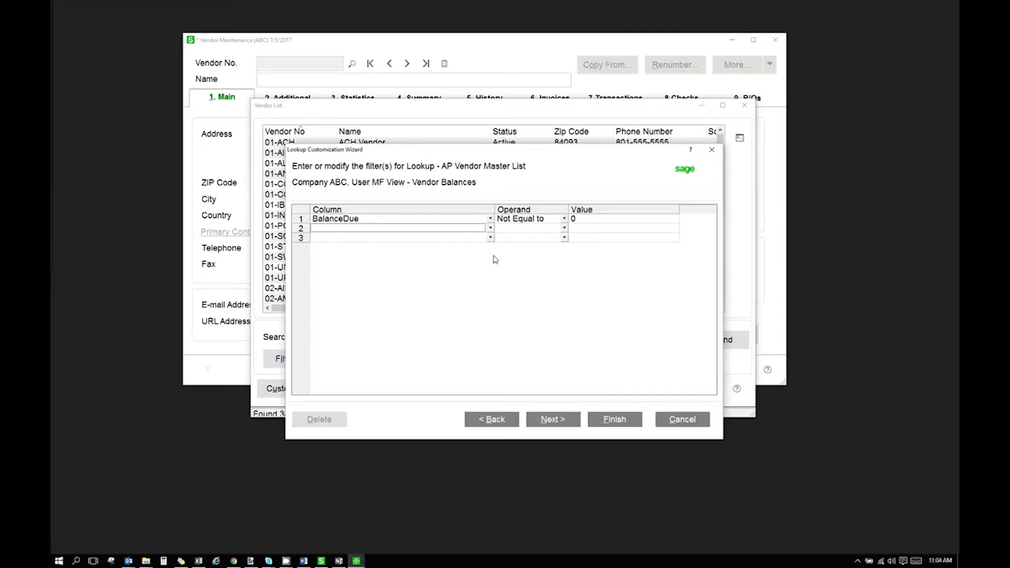
# Set the view's default search column to Name and default search option to Contains, and finish the lookup customization.
pyautogui.click(546, 421)
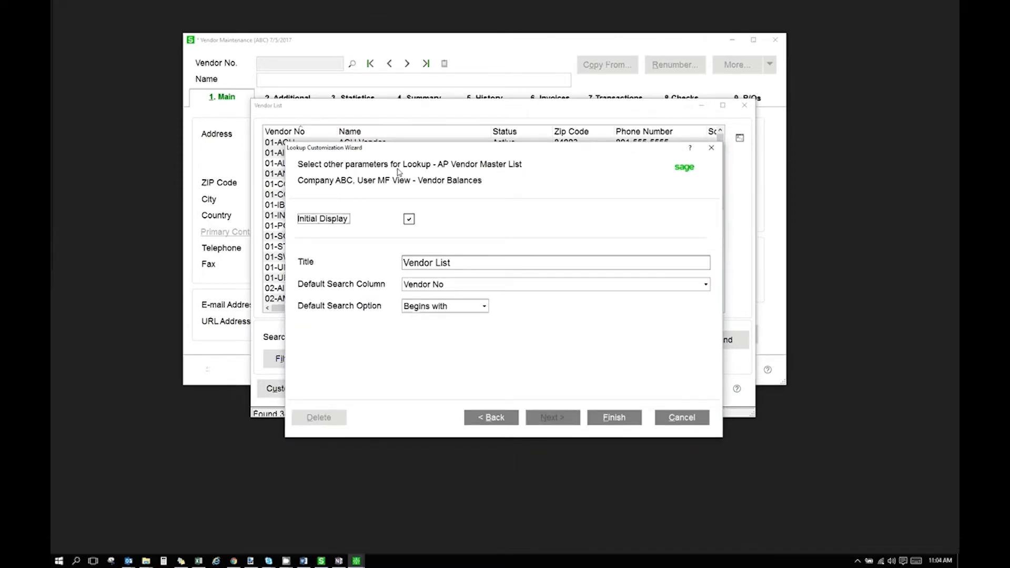
pyautogui.moveTo(445, 152); pyautogui.dragTo(668, 150)
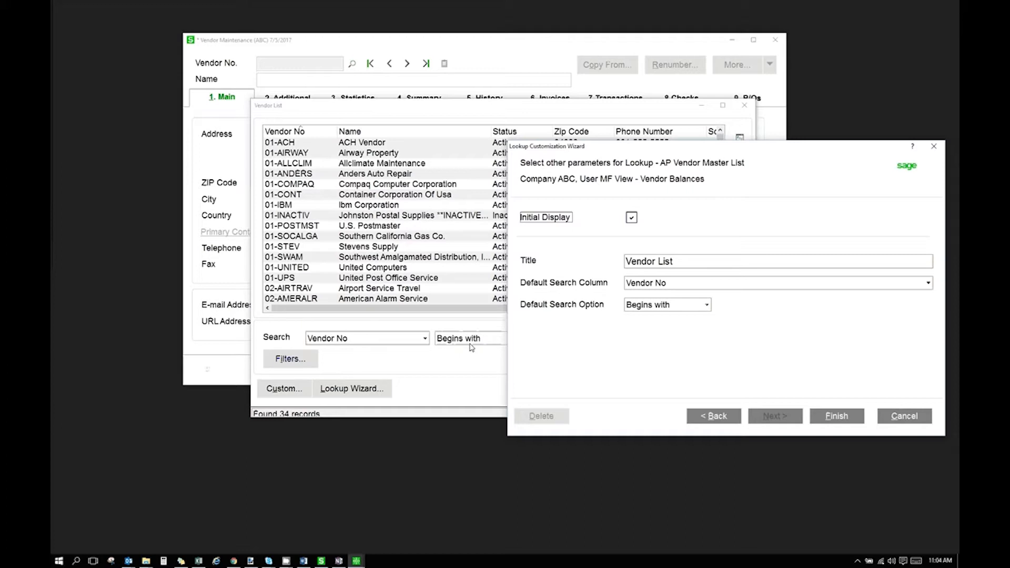
pyautogui.moveTo(618, 153); pyautogui.dragTo(406, 146)
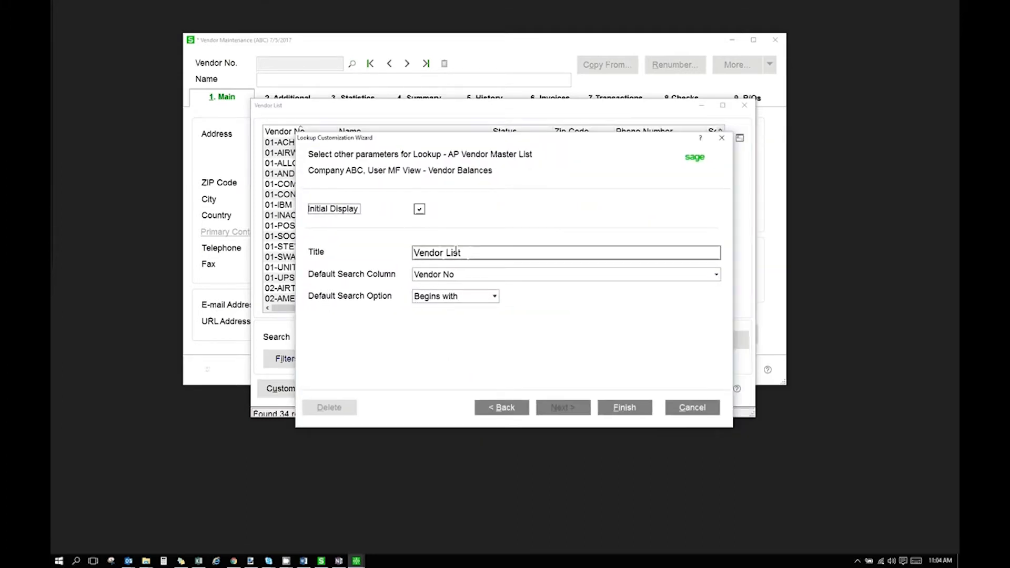
pyautogui.click(474, 275)
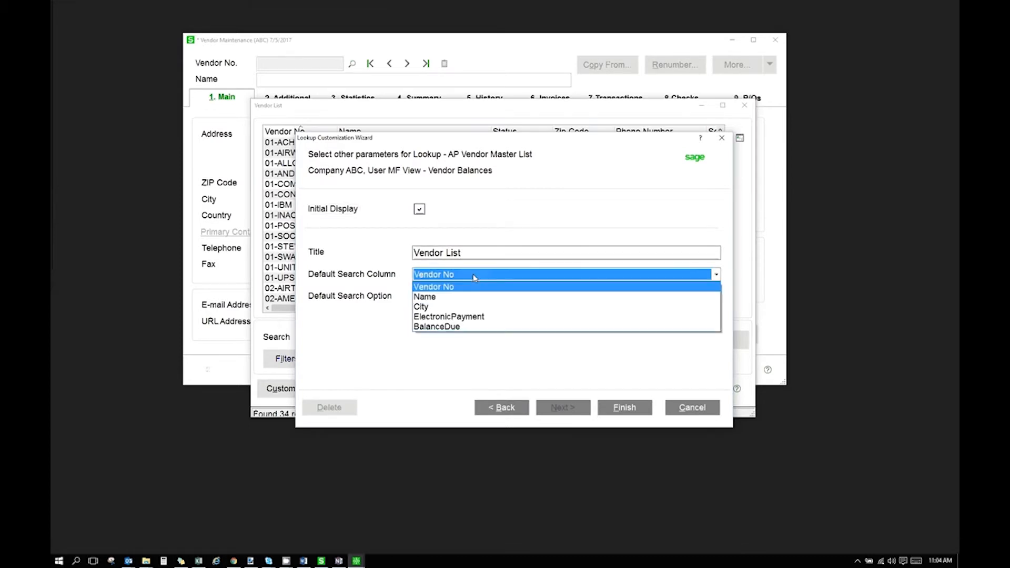
pyautogui.click(435, 298)
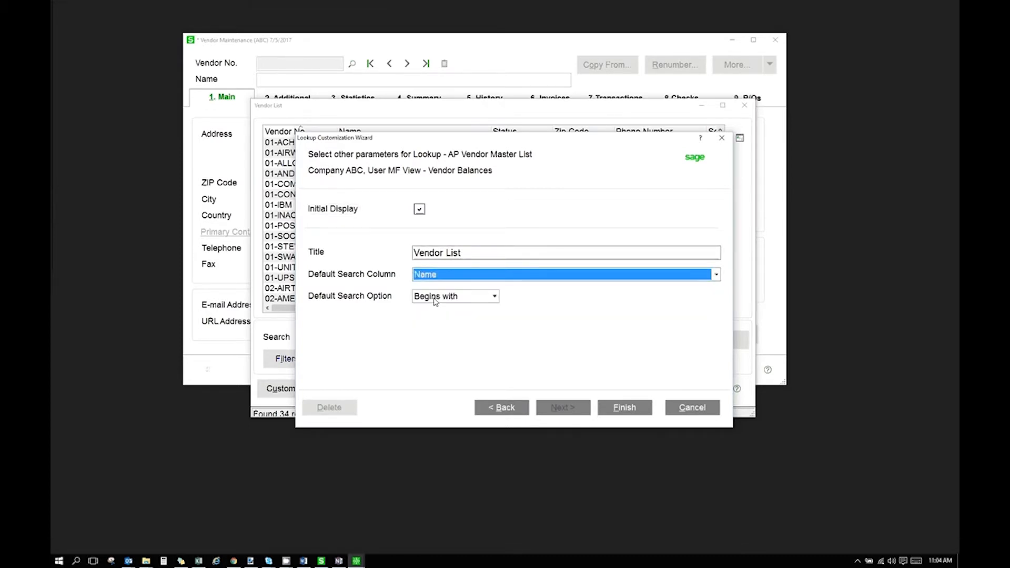
pyautogui.click(435, 298)
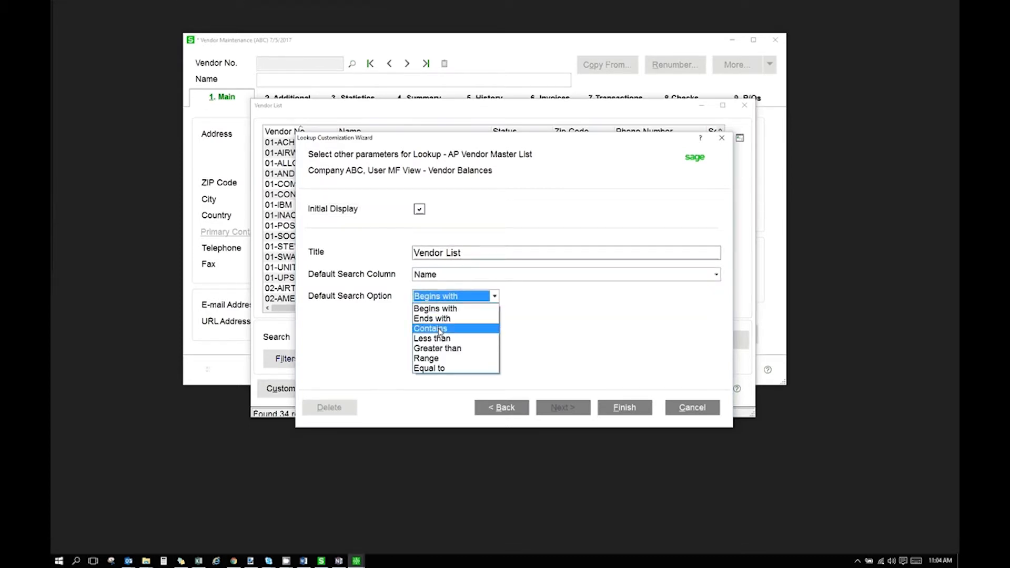
pyautogui.click(440, 330)
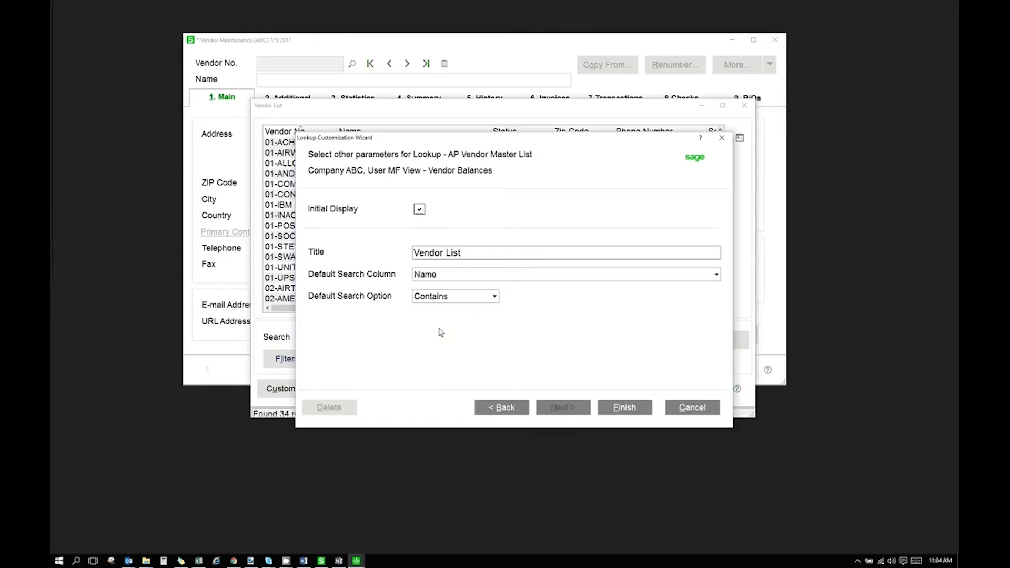
pyautogui.click(613, 415)
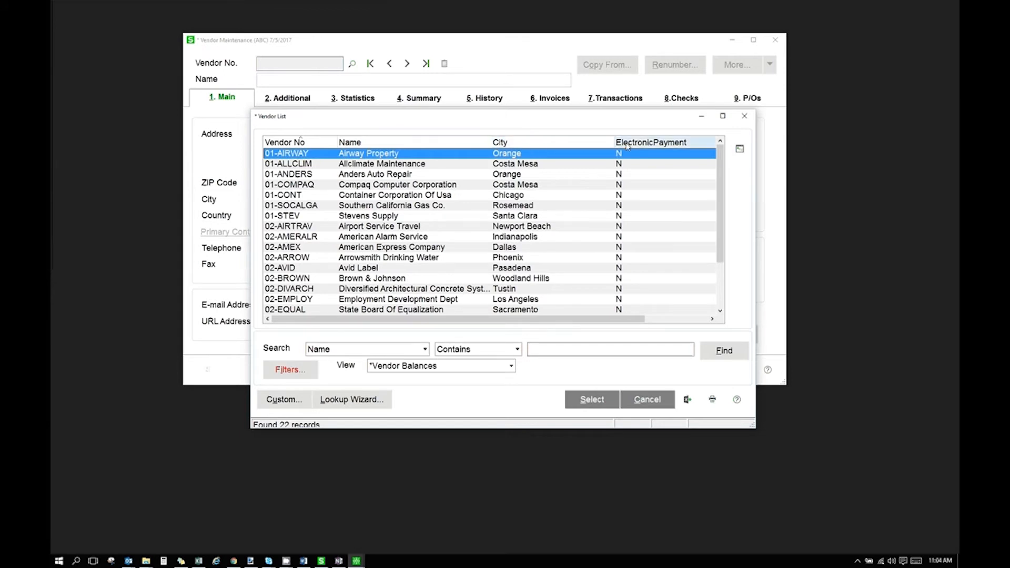
# Examine the rows and columns of the vendor list in the Vendor Balances view, including BalanceDue.
pyautogui.moveTo(581, 325); pyautogui.dragTo(667, 326)
pyautogui.moveTo(722, 191)
pyautogui.mouseDown()
pyautogui.moveTo(724, 270)
pyautogui.moveTo(730, 180)
pyautogui.mouseUp()
pyautogui.moveTo(568, 319); pyautogui.dragTo(505, 319)
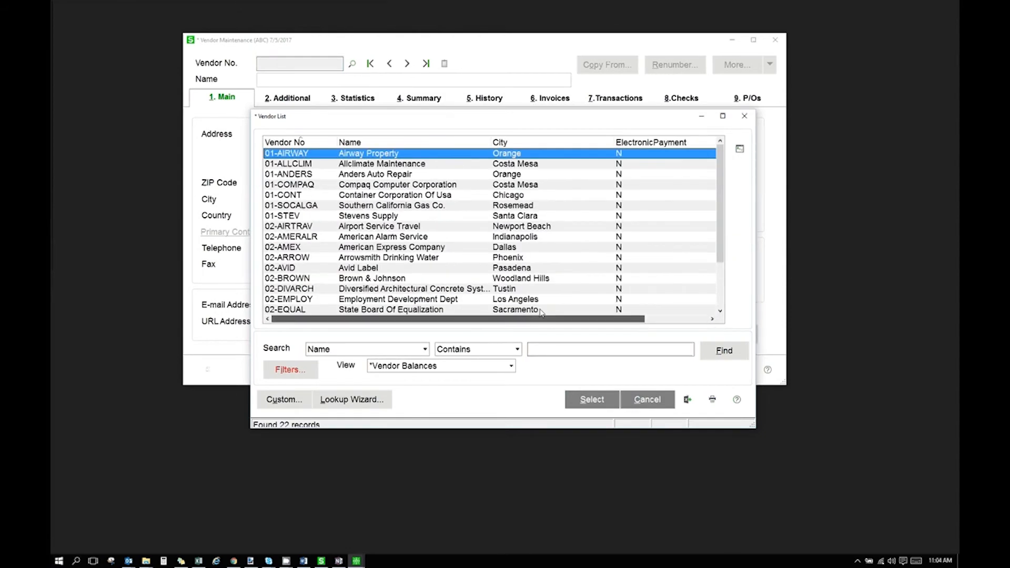
# Switch the vendor list to the Standard view for comparison, and return it to the Vendor Balances view.
pyautogui.click(510, 370)
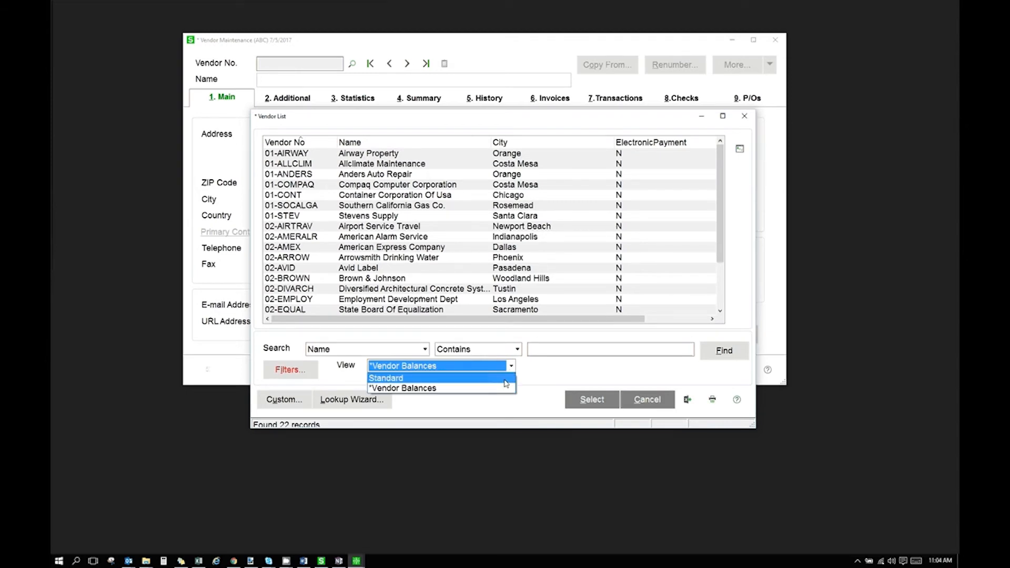
pyautogui.click(505, 379)
pyautogui.click(511, 355)
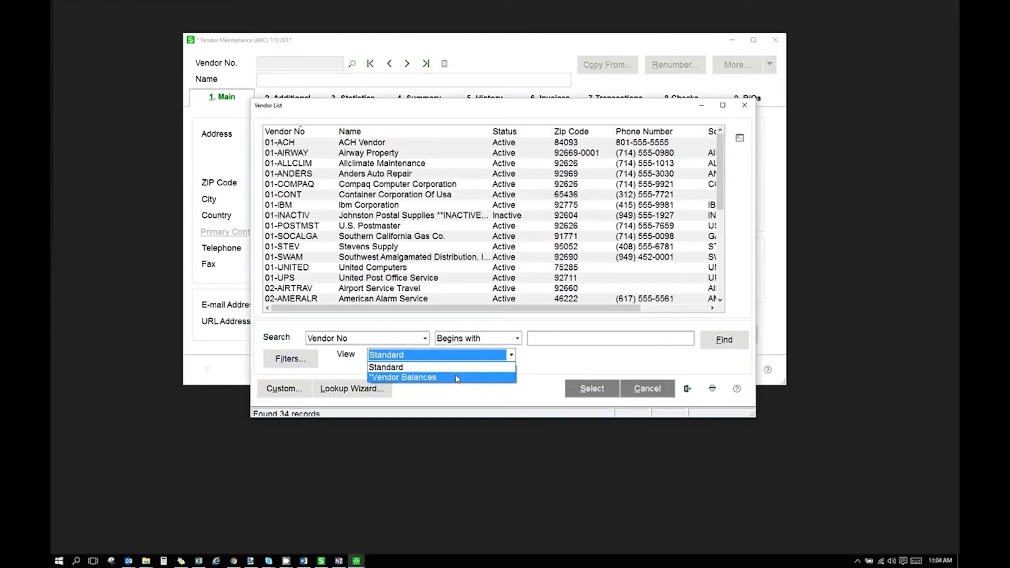
pyautogui.click(457, 378)
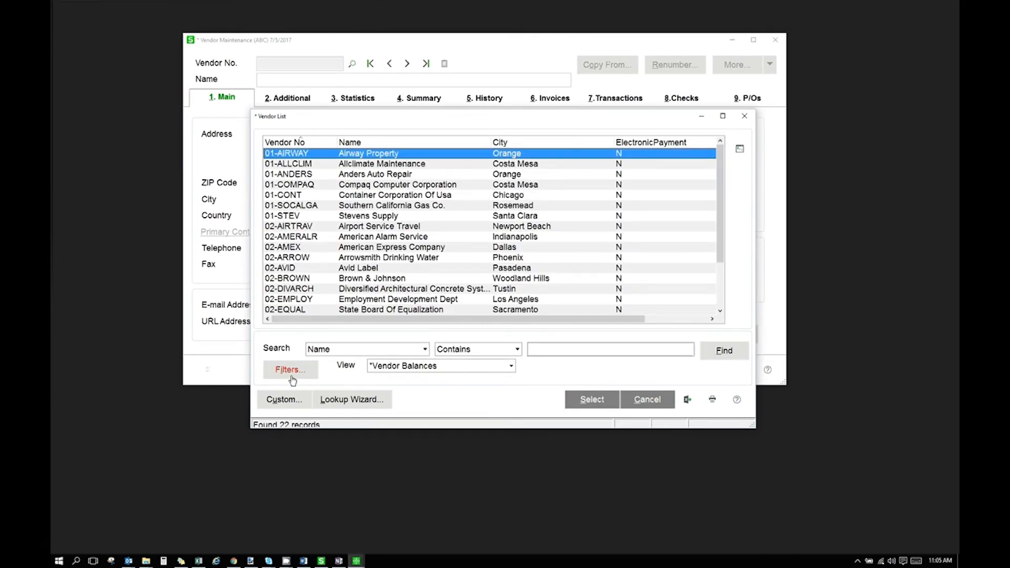
# Open the Vendor Balances view's filters, and close and reopen the vendor lookup to check its default view.
pyautogui.click(291, 371)
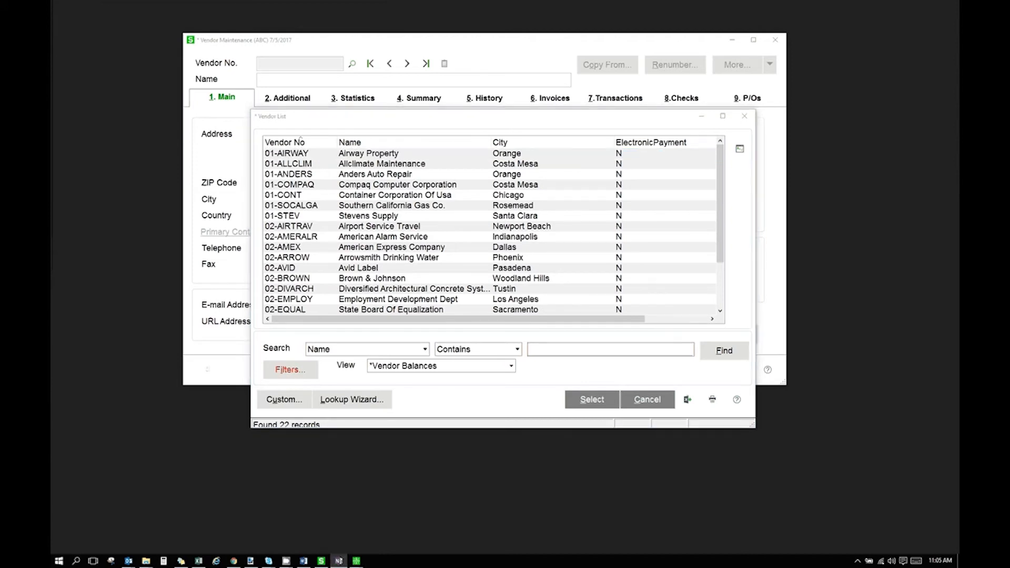
pyautogui.click(650, 401)
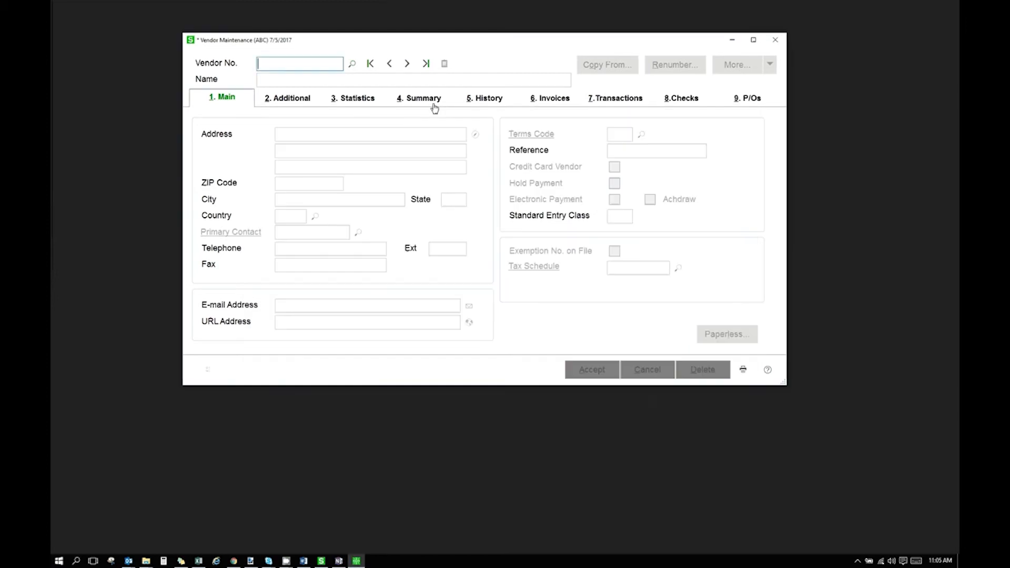
pyautogui.click(352, 64)
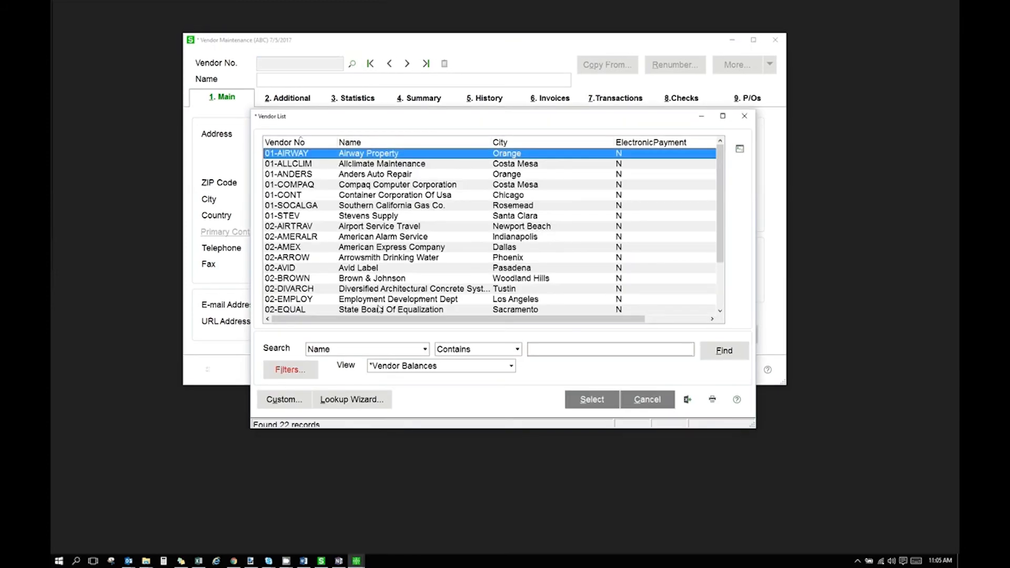